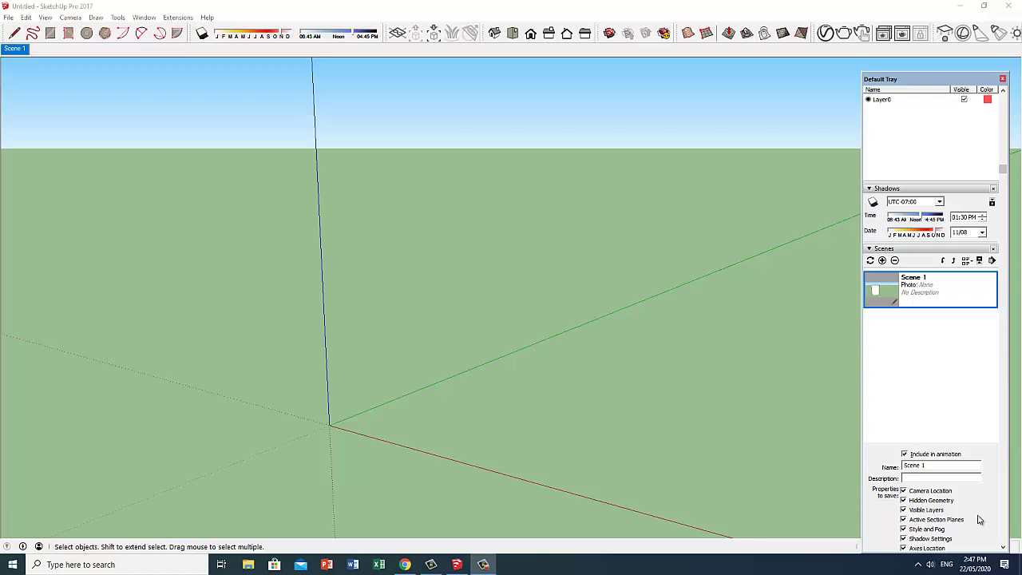
Draw a circle centred on the origin and push it up into a tall cylinder
left_click(87, 33)
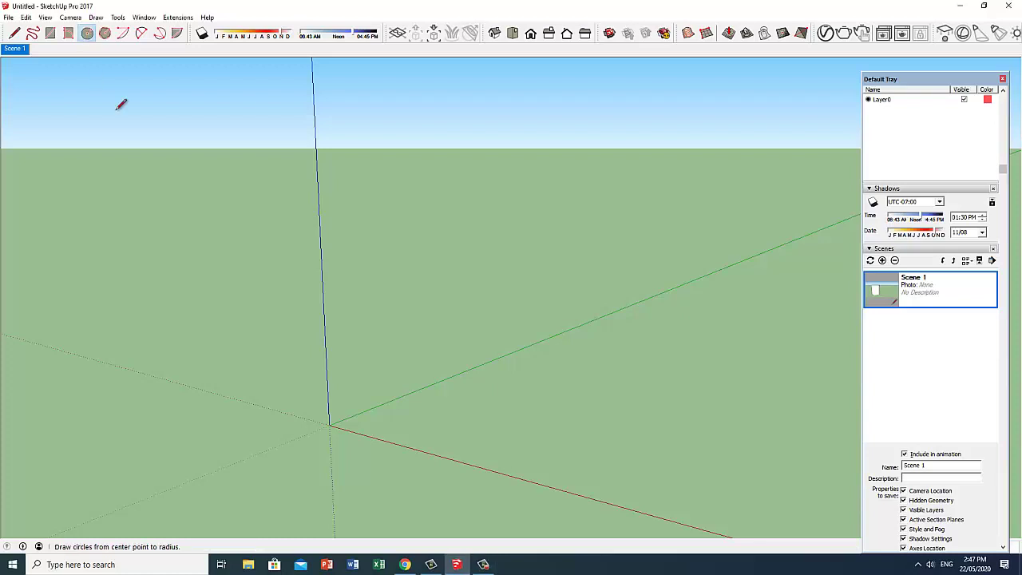
left_click(329, 425)
left_click(406, 439)
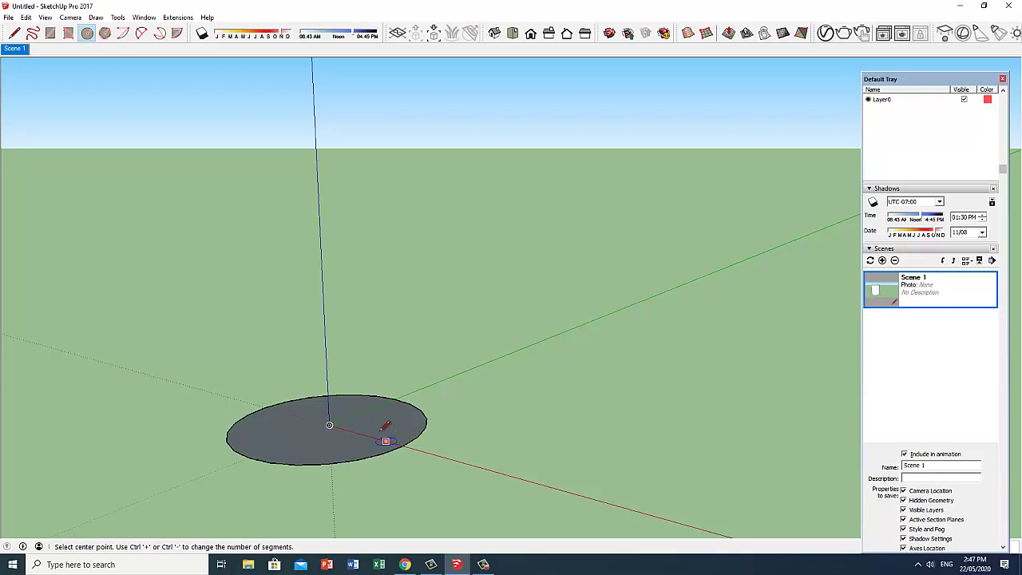
key("p")
left_click_drag(349, 437, 302, 173)
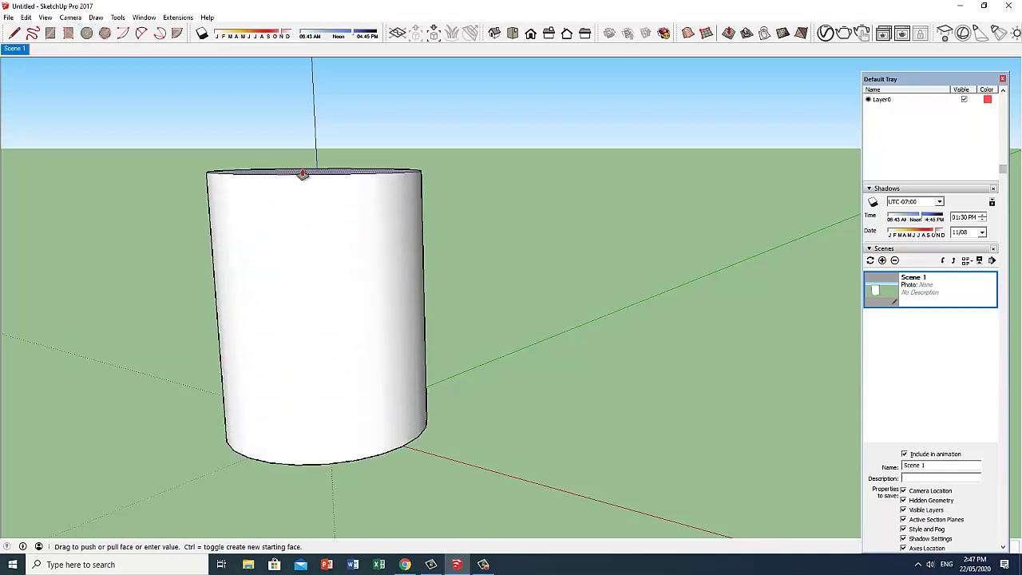
left_click(302, 174)
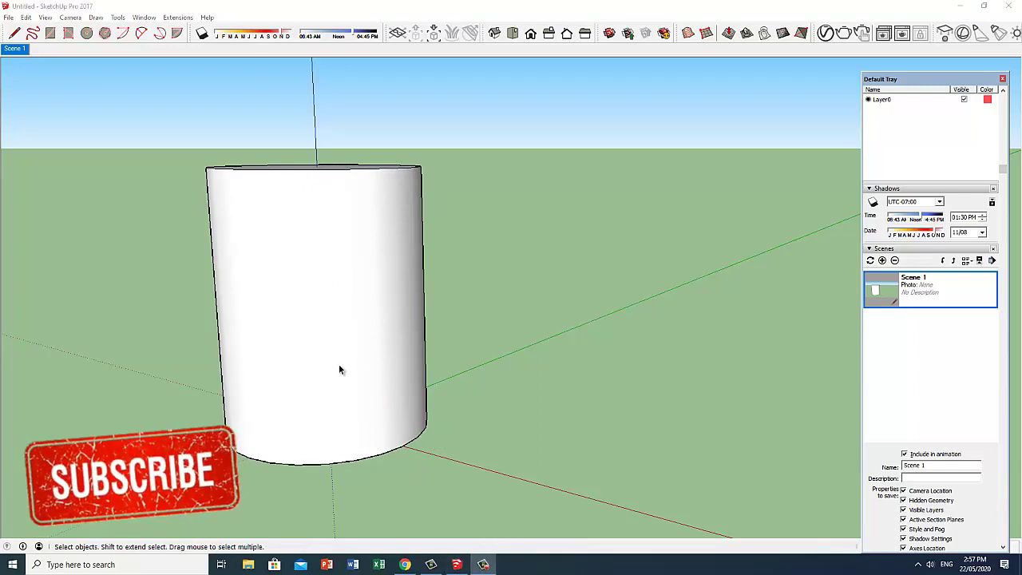
Orbit to look down on the cylinder and select its curved side face
middle_click_drag(332, 344, 312, 339)
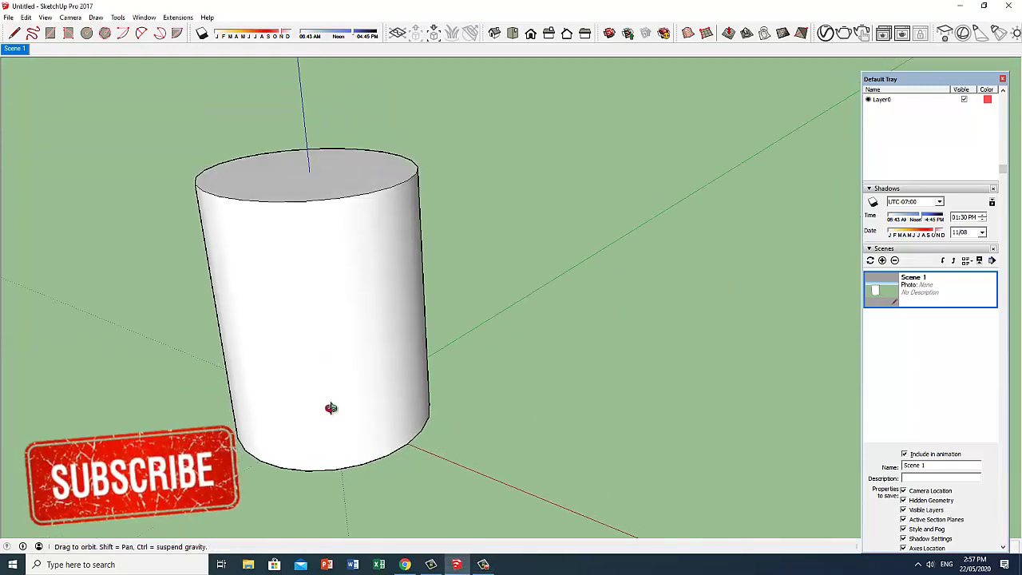
left_click(312, 325)
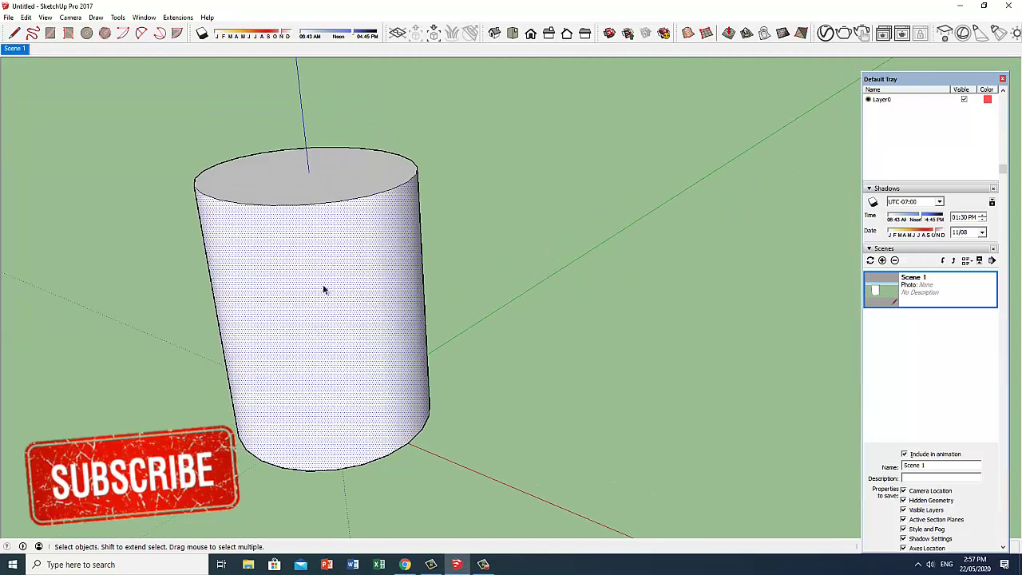
left_click(9, 18)
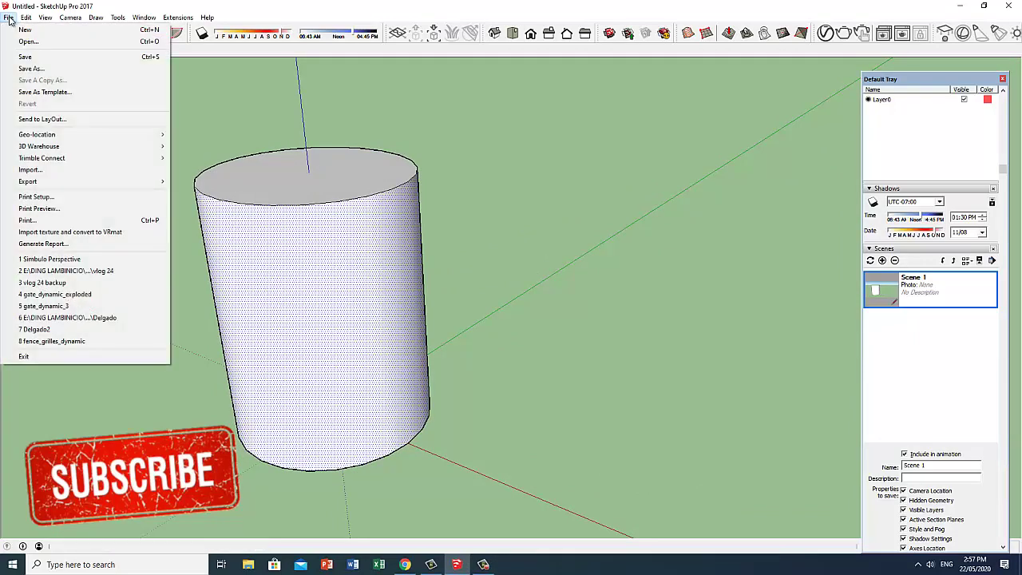
Import the 'nestle's cocoa' image as a texture and anchor it at the cylinder's base
left_click(29, 169)
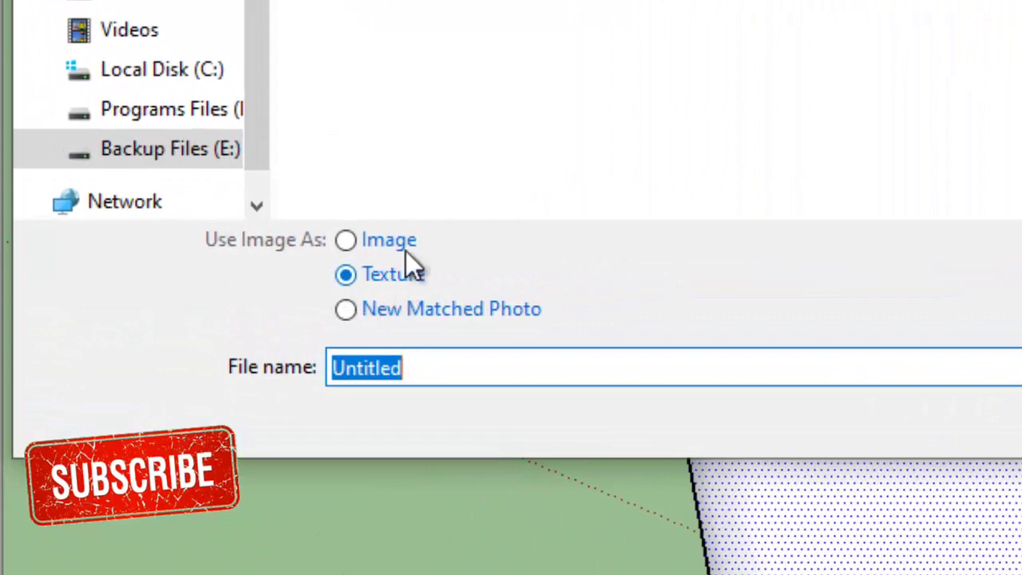
type("nestle's cocoa")
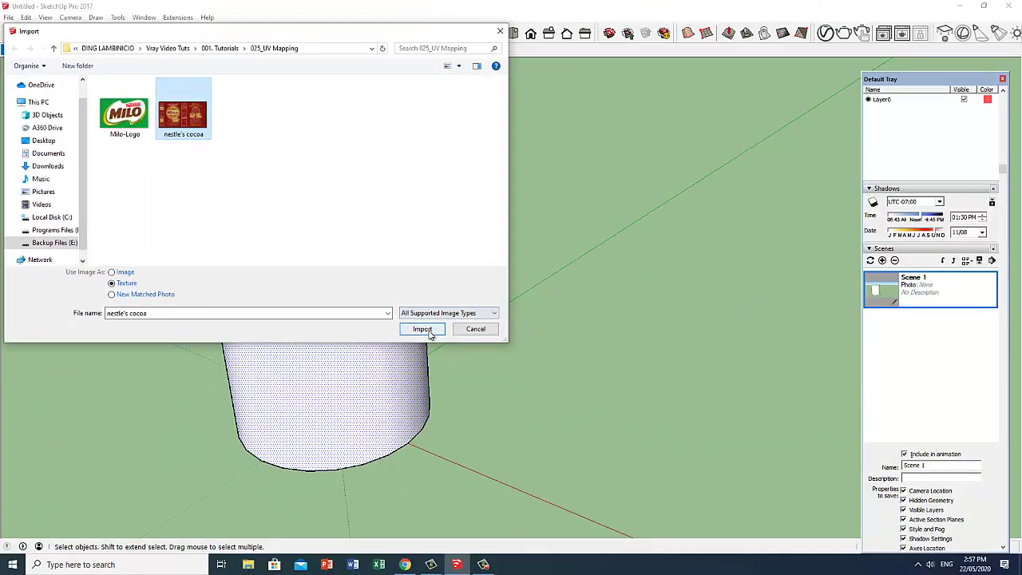
left_click(422, 329)
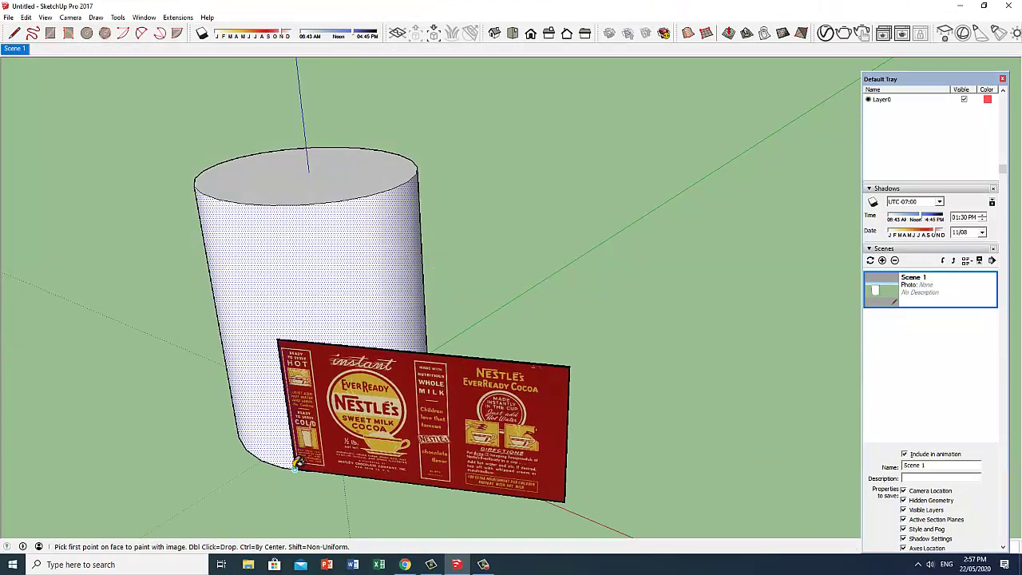
left_click(297, 462)
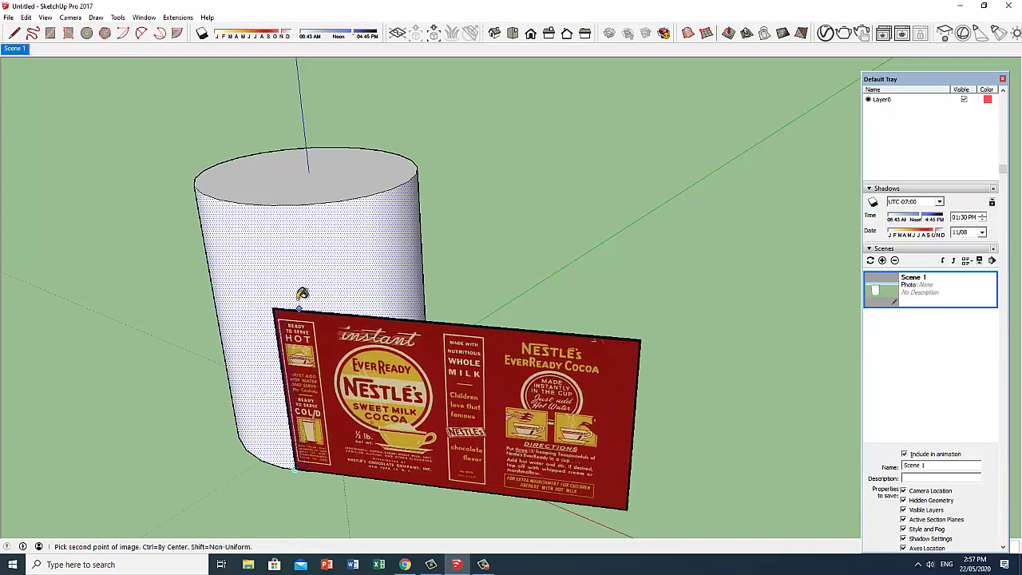
Fix the label strip's size, then sample its texture and paint the whole cylinder side
left_click(261, 206)
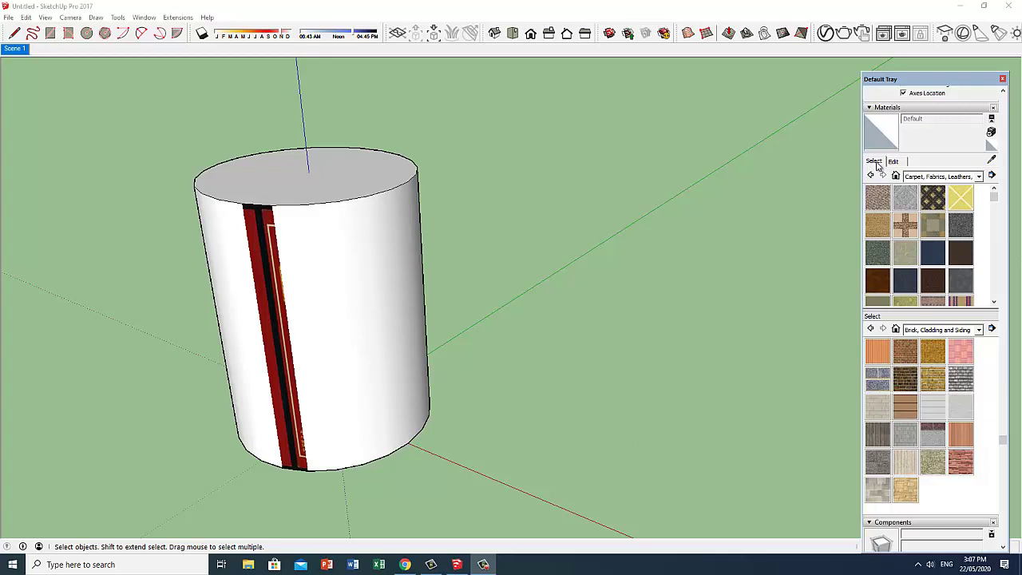
left_click(992, 160)
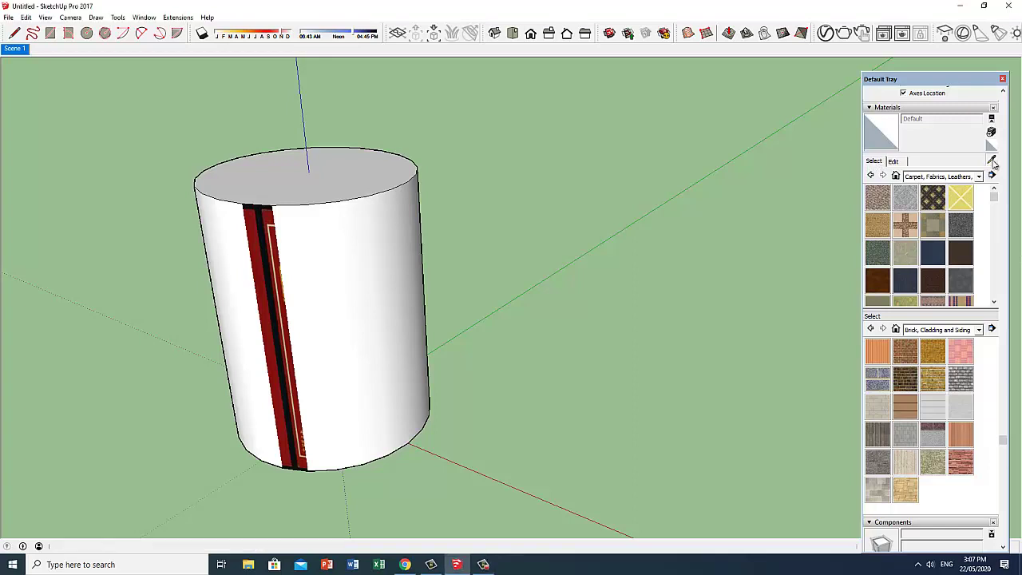
left_click(270, 250)
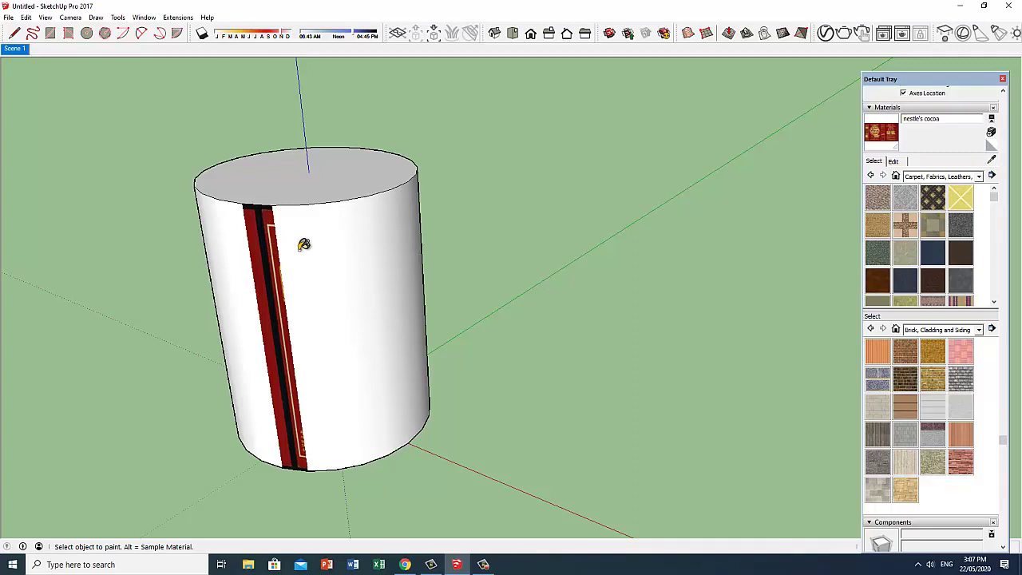
left_click(303, 244)
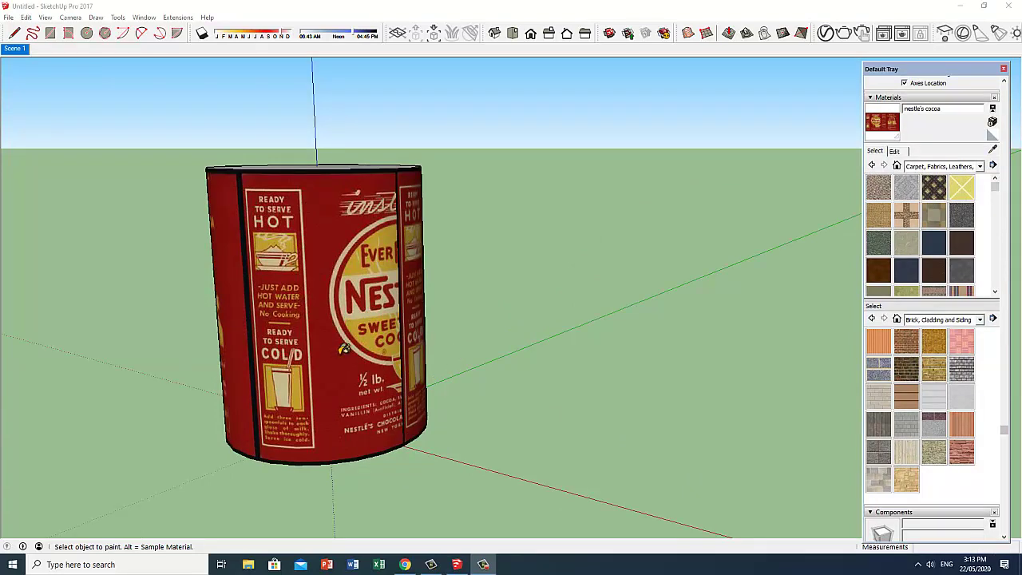
Orbit around the can to inspect the label and where its ends meet
mouse_move(343, 350)
middle_mouse_down()
mouse_move(256, 370)
mouse_move(478, 361)
mouse_move(183, 407)
middle_mouse_up()
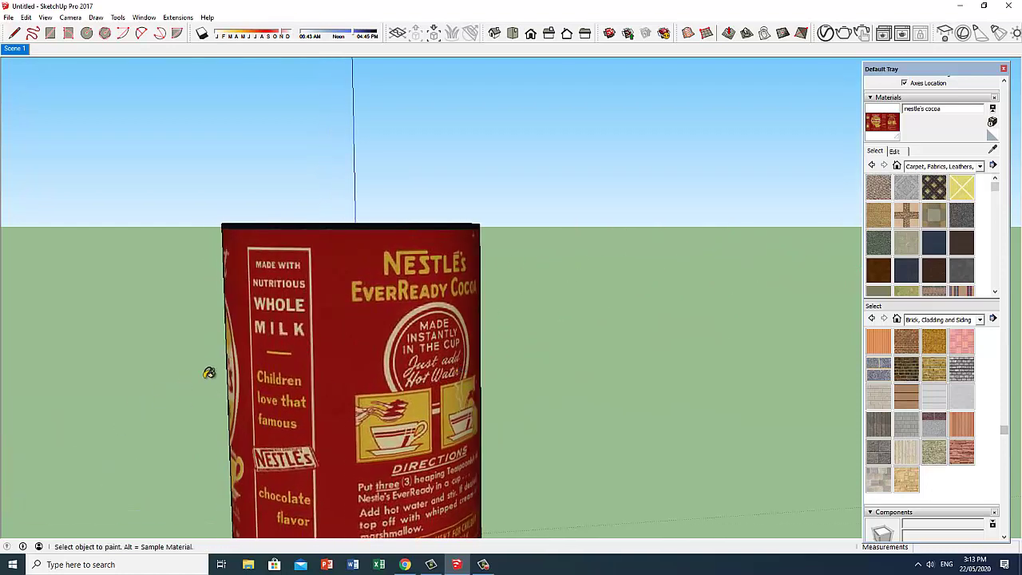
mouse_move(209, 373)
middle_mouse_down()
mouse_move(445, 336)
mouse_move(568, 365)
mouse_move(559, 366)
middle_mouse_up()
mouse_move(349, 402)
middle_mouse_down()
mouse_move(415, 383)
mouse_move(595, 371)
middle_mouse_up()
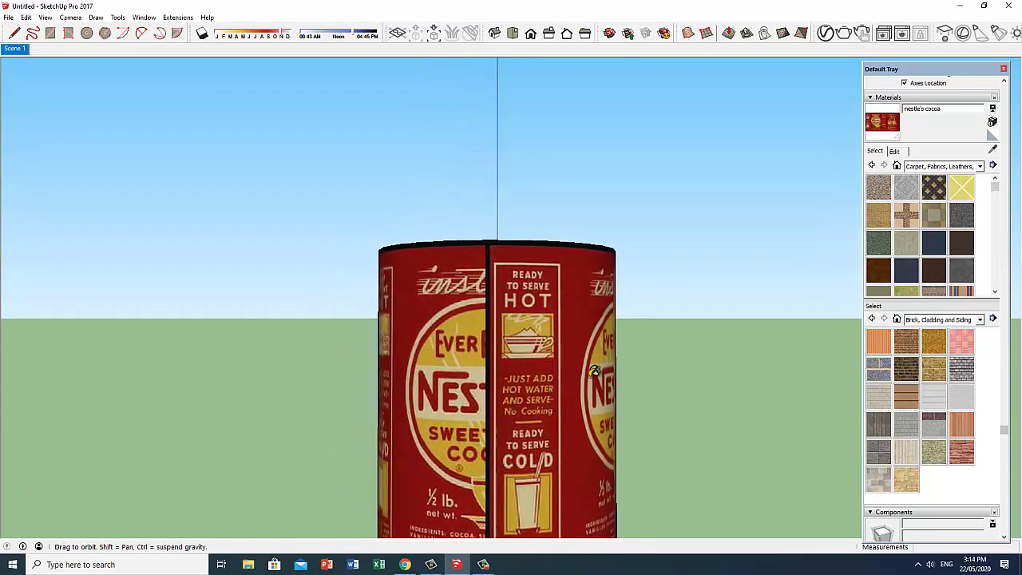
middle_click_drag(436, 360, 354, 404)
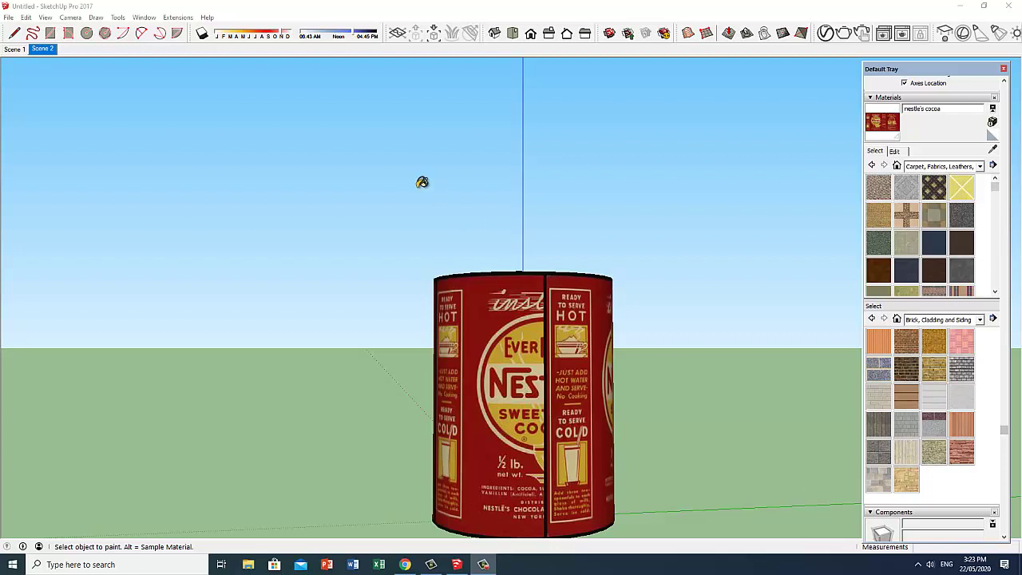
Launch the SketchUV tool from the Extensions menu
left_click(177, 17)
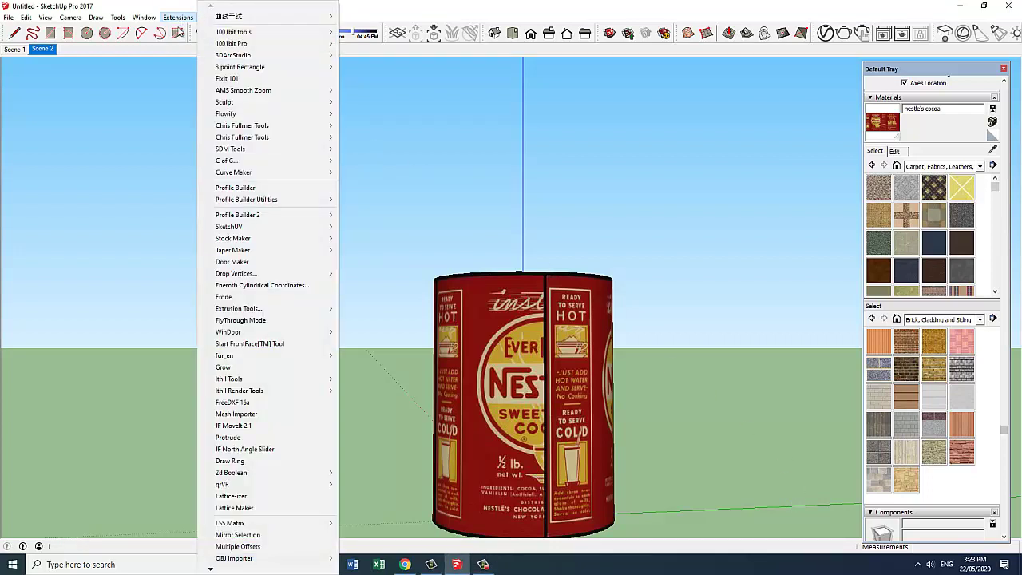
mouse_move(410, 179)
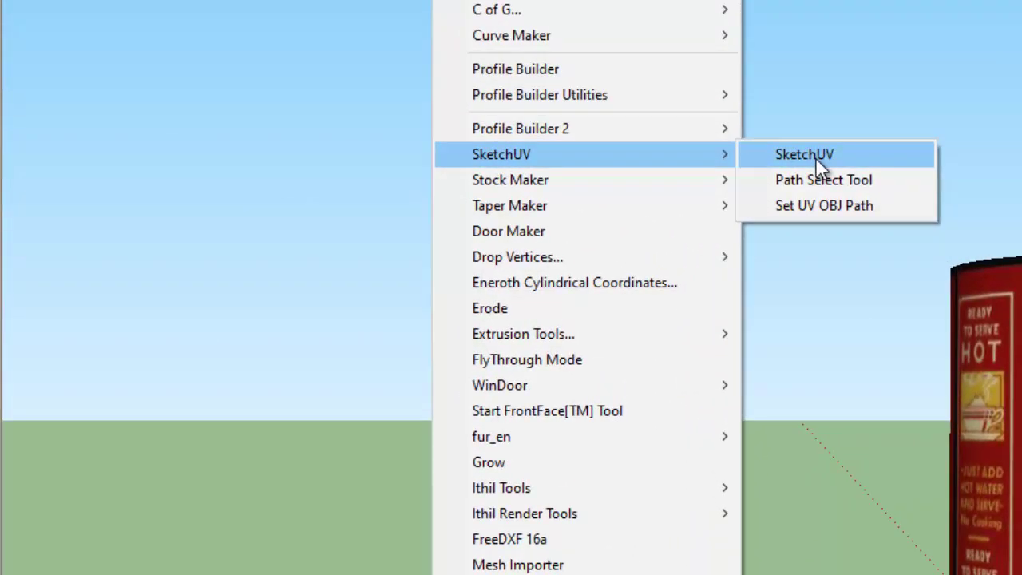
left_click(805, 154)
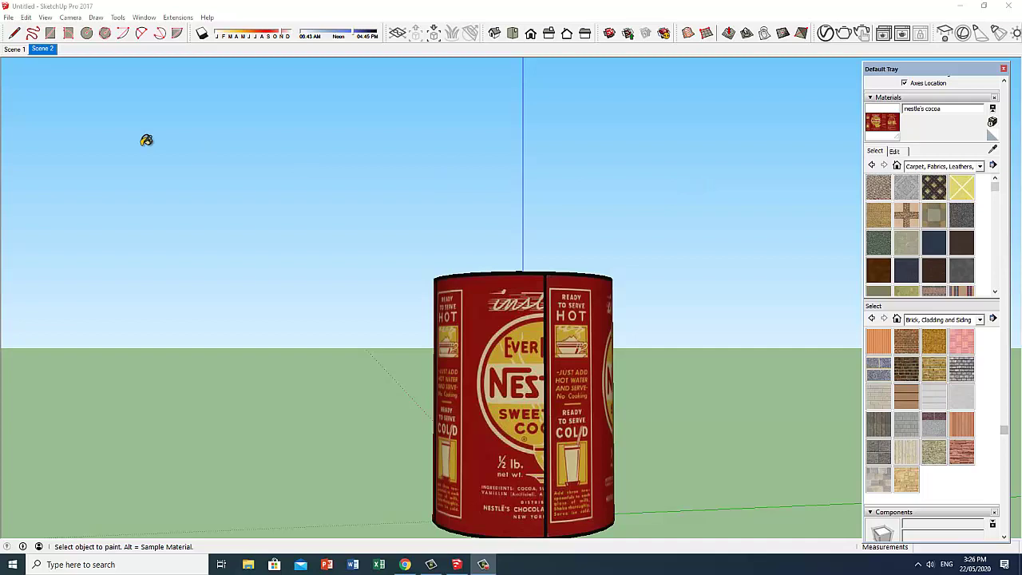
Set parallel projection with the standard Front view, then return to the Select tool
left_click(71, 18)
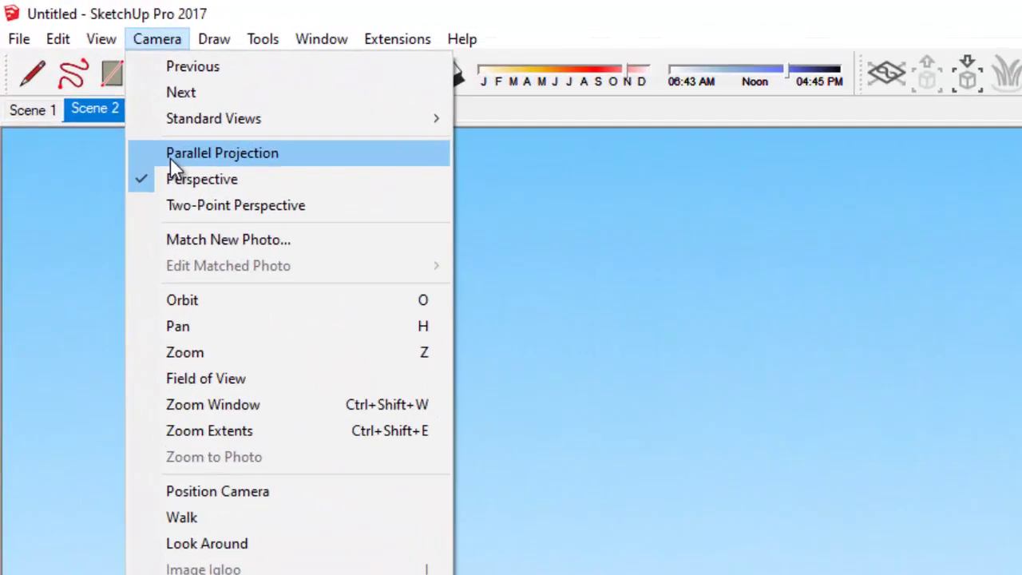
left_click(172, 155)
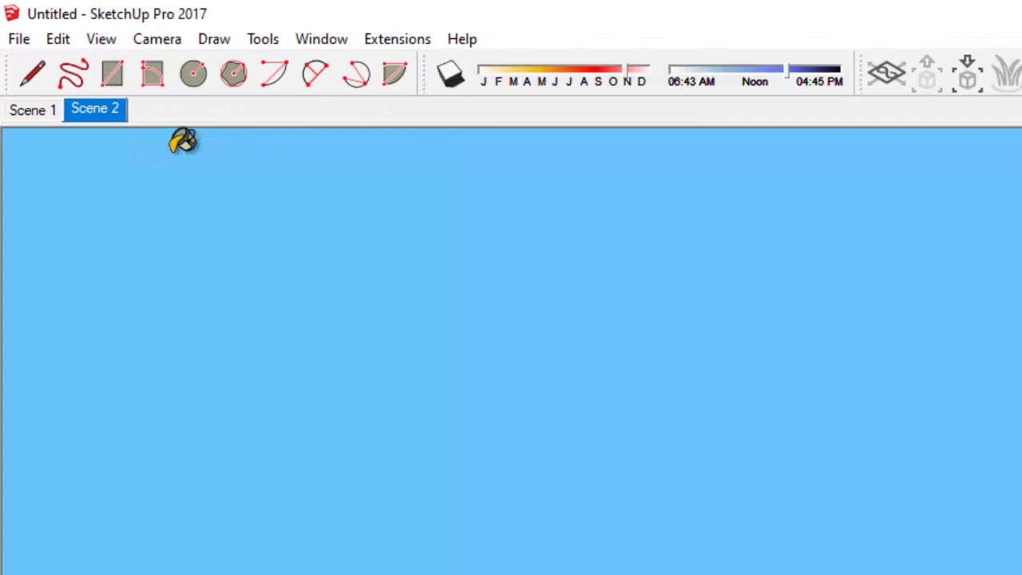
left_click(156, 38)
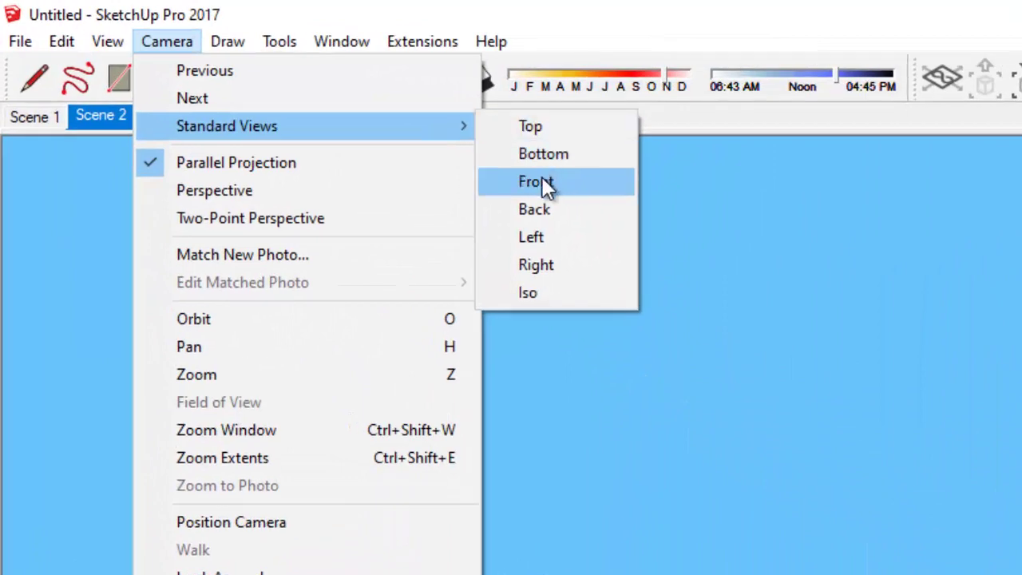
left_click(479, 160)
key("space")
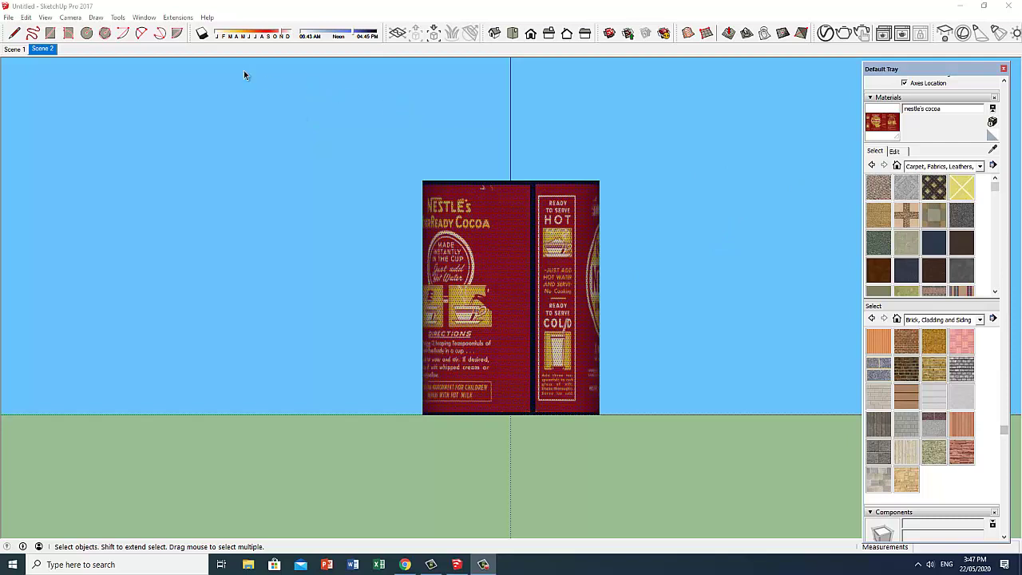
Apply SketchUV's Cylindrical Map (View) to the can so the label wraps around it
left_click(178, 17)
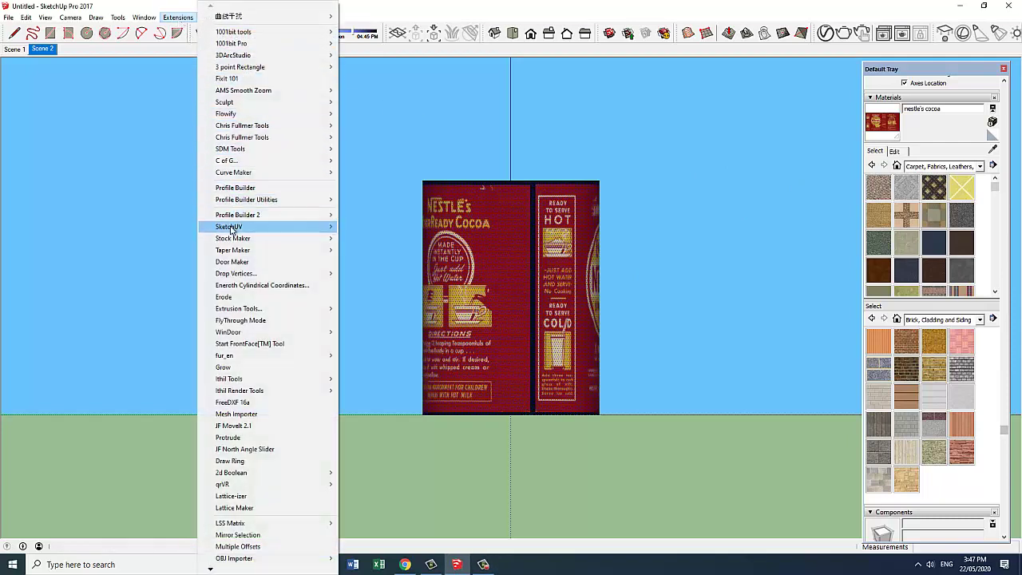
mouse_move(230, 227)
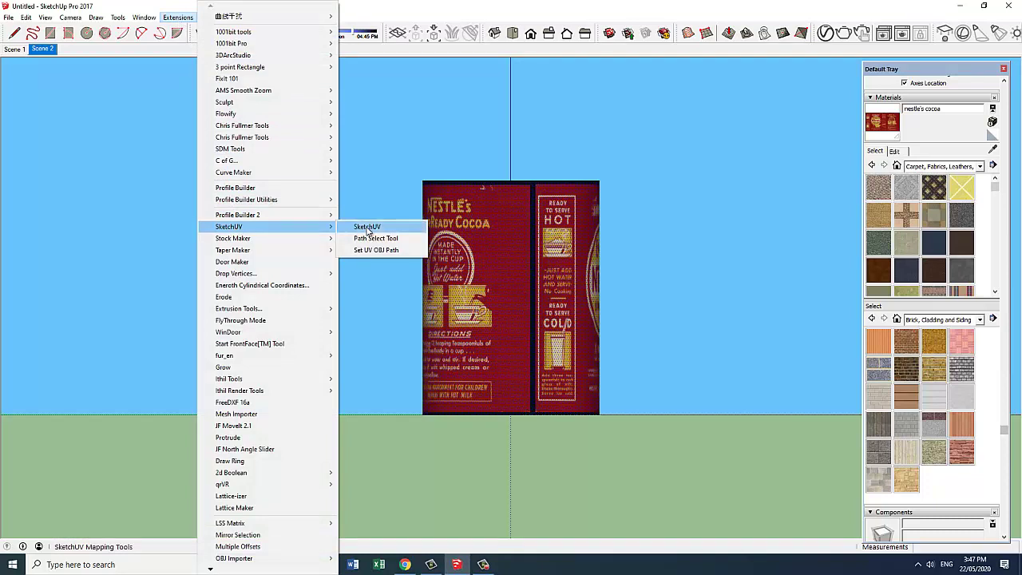
left_click(368, 228)
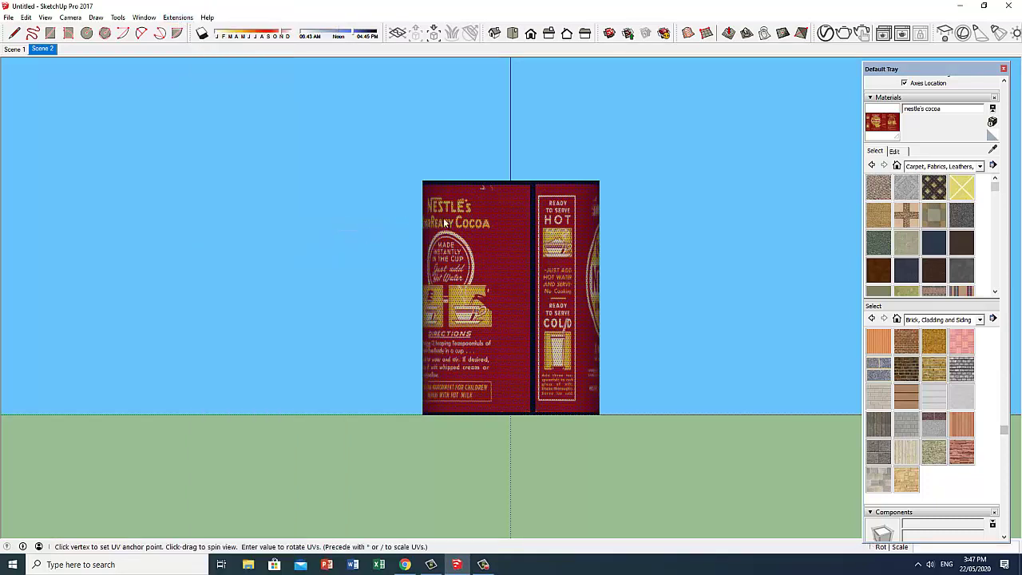
right_click(511, 260)
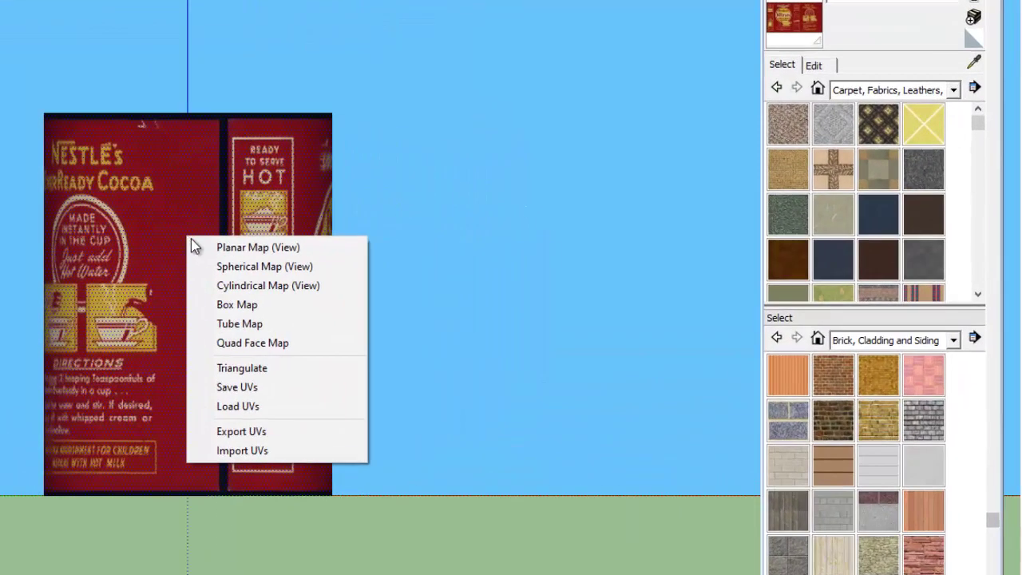
left_click(242, 286)
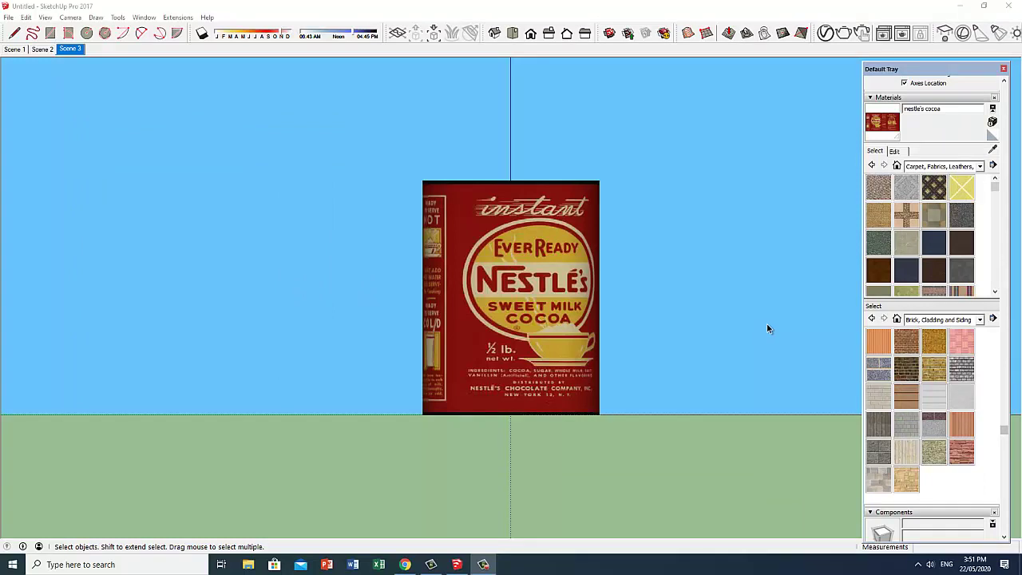
Return to perspective and orbit the can, checking the HOT/COLD, Whole Milk and EverReady panels
left_click(69, 17)
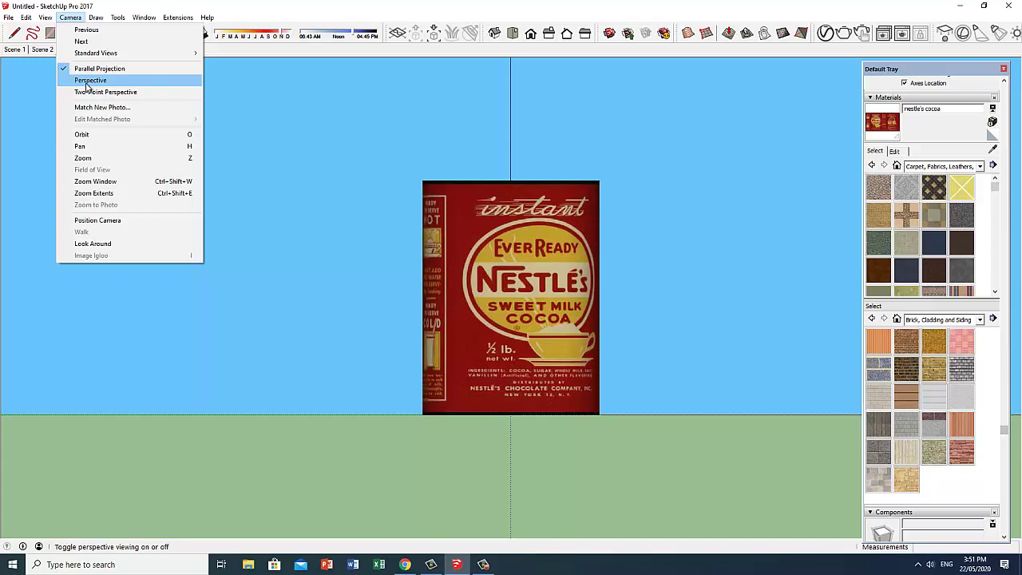
left_click(88, 81)
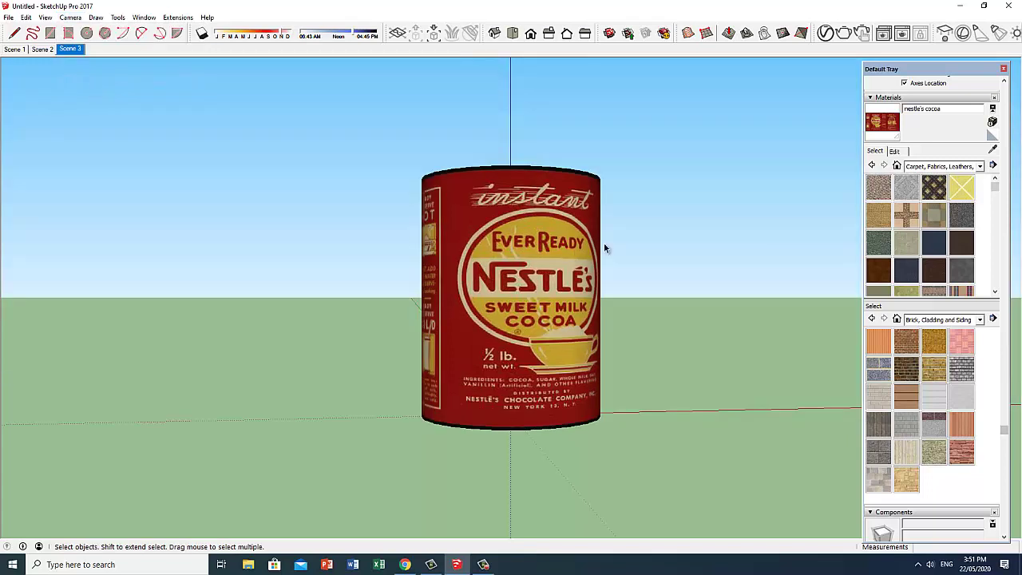
mouse_move(599, 261)
middle_mouse_down()
mouse_move(426, 314)
mouse_move(657, 296)
mouse_move(497, 313)
mouse_move(651, 292)
mouse_move(522, 298)
mouse_move(639, 278)
mouse_move(570, 274)
middle_mouse_up()
mouse_move(659, 277)
middle_mouse_down()
mouse_move(607, 281)
mouse_move(669, 285)
mouse_move(408, 297)
mouse_move(435, 298)
middle_mouse_up()
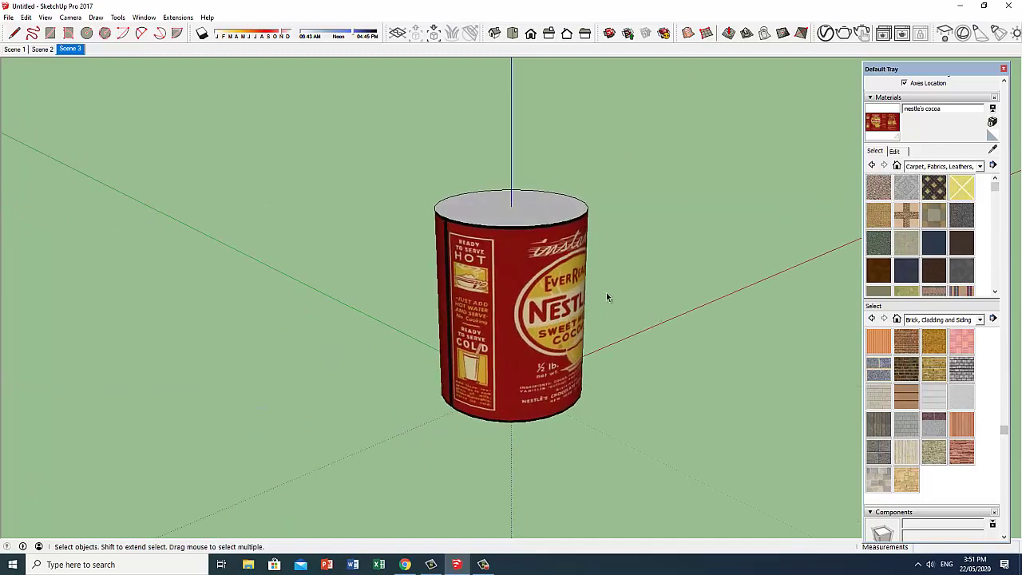
mouse_move(606, 297)
middle_mouse_down()
mouse_move(358, 293)
mouse_move(334, 302)
middle_mouse_up()
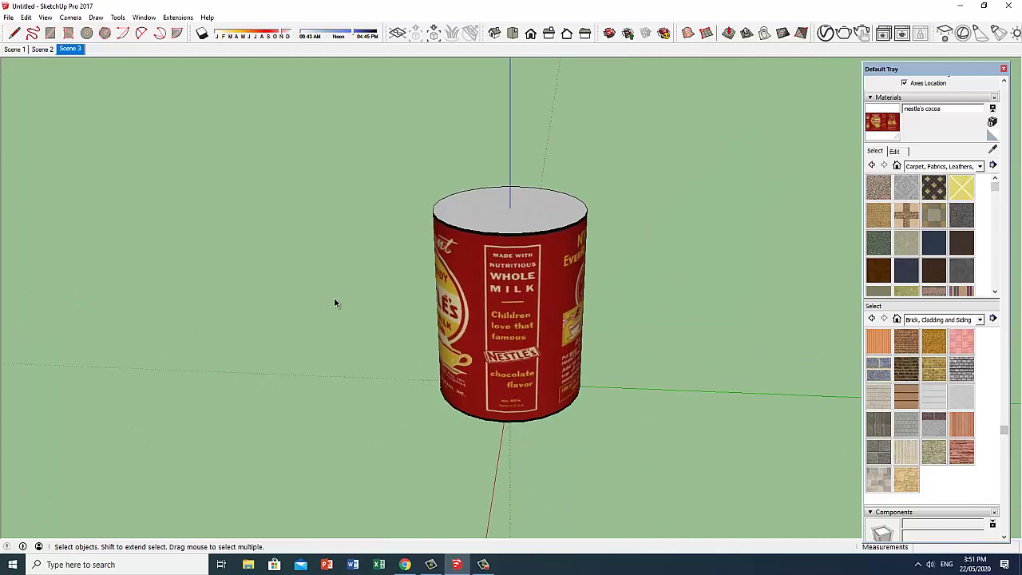
middle_click_drag(631, 301, 327, 299)
mouse_move(660, 292)
middle_mouse_down()
mouse_move(404, 292)
mouse_move(539, 283)
mouse_move(533, 298)
mouse_move(242, 292)
mouse_move(818, 296)
mouse_move(619, 319)
mouse_move(388, 312)
mouse_move(714, 306)
mouse_move(452, 334)
mouse_move(655, 337)
middle_mouse_up()
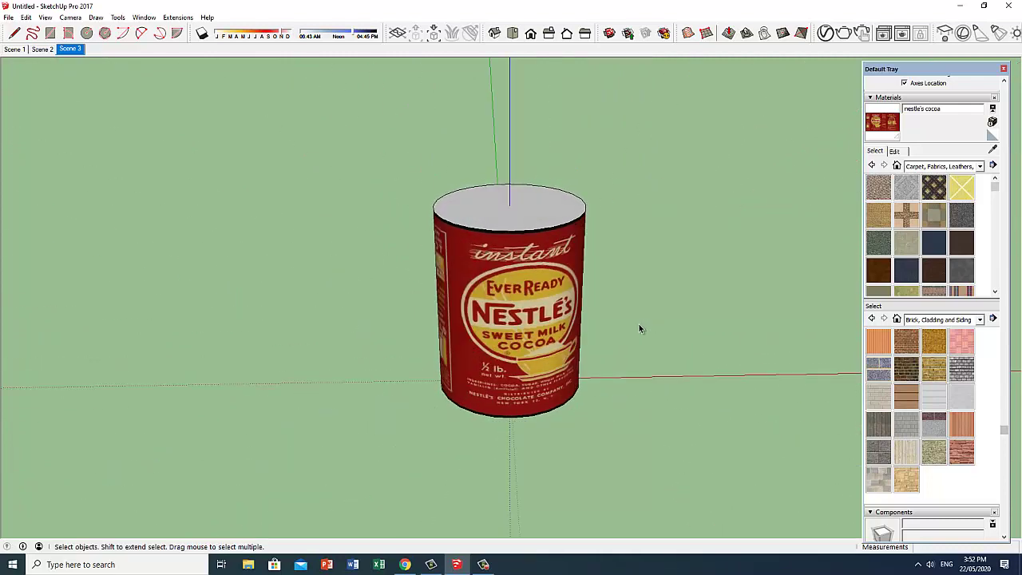